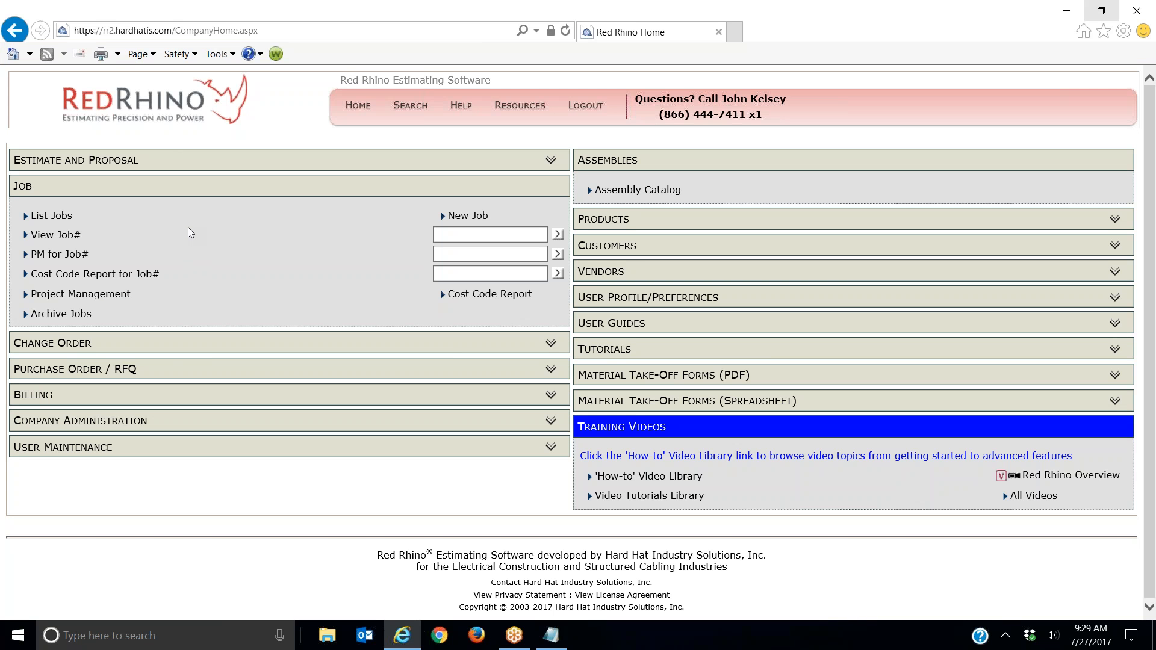
- Open the Jobs topic in the help contents, read the Job List overview and close the help window
{"action": "left_click", "coordinate": [463, 107]}
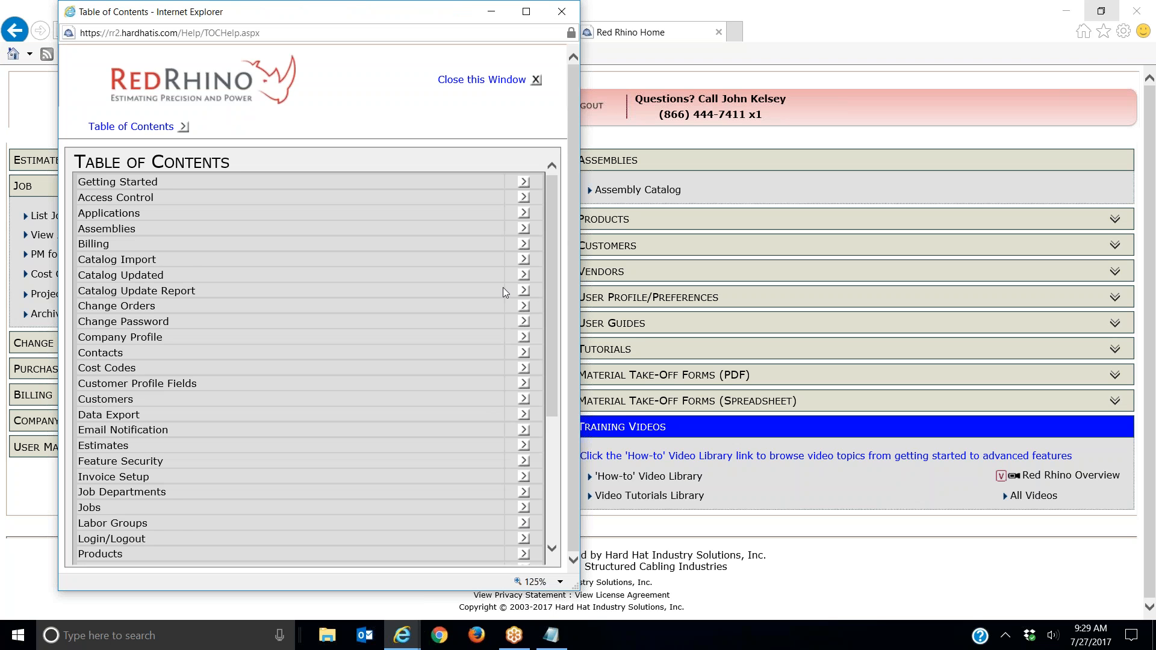
{"action": "scroll", "coordinate": [405, 364], "scroll_direction": "down", "scroll_amount": 3}
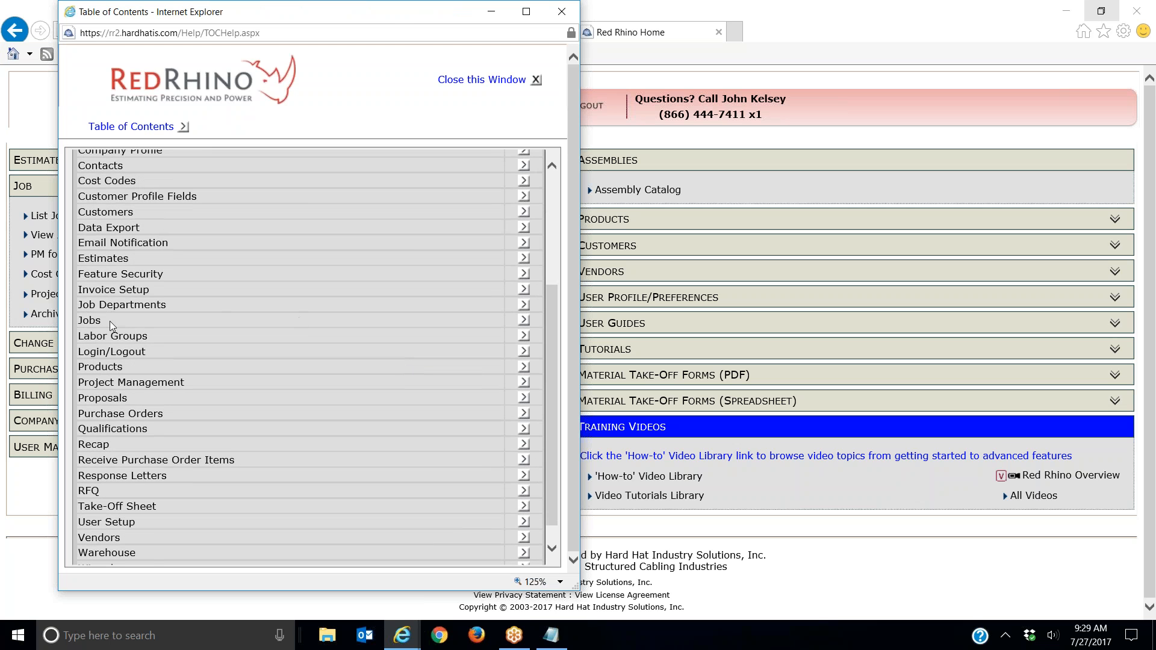
{"action": "left_click", "coordinate": [523, 320]}
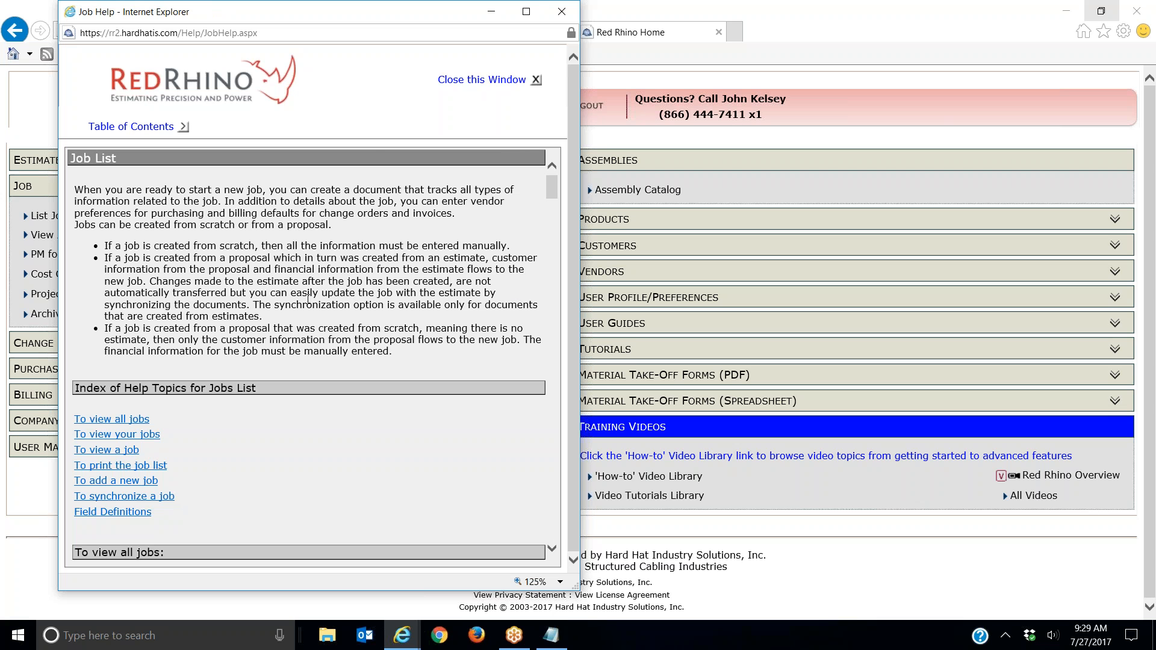
{"action": "left_click", "coordinate": [562, 12]}
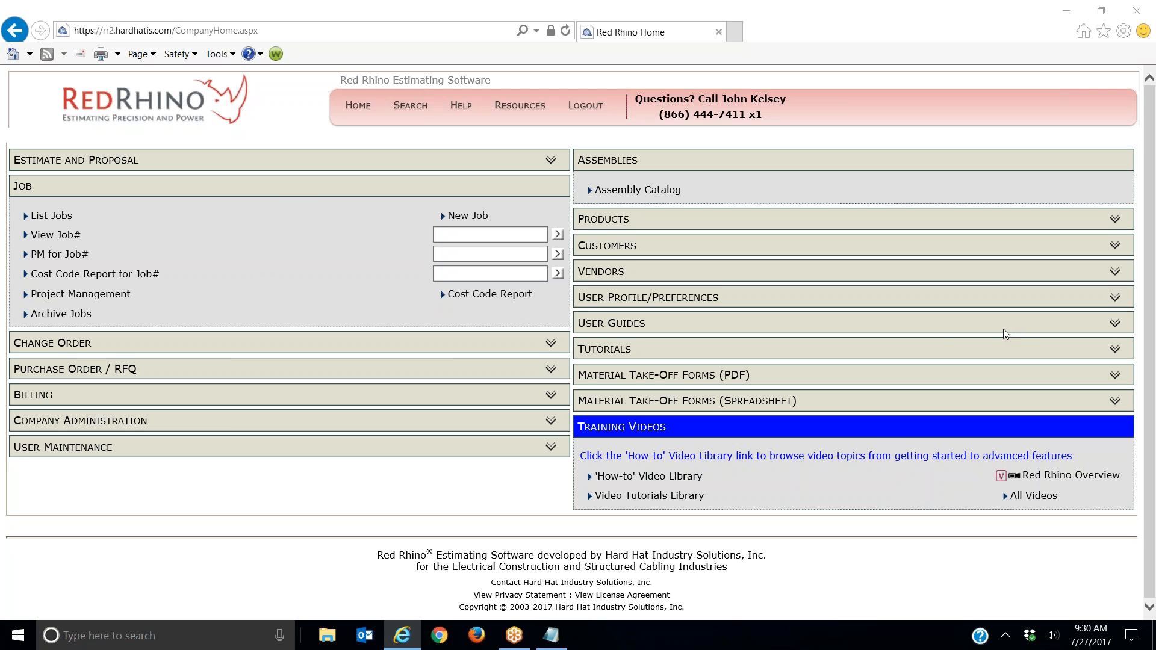
- Start a new job based on the existing proposal named Example Proposal
{"action": "left_click", "coordinate": [465, 218]}
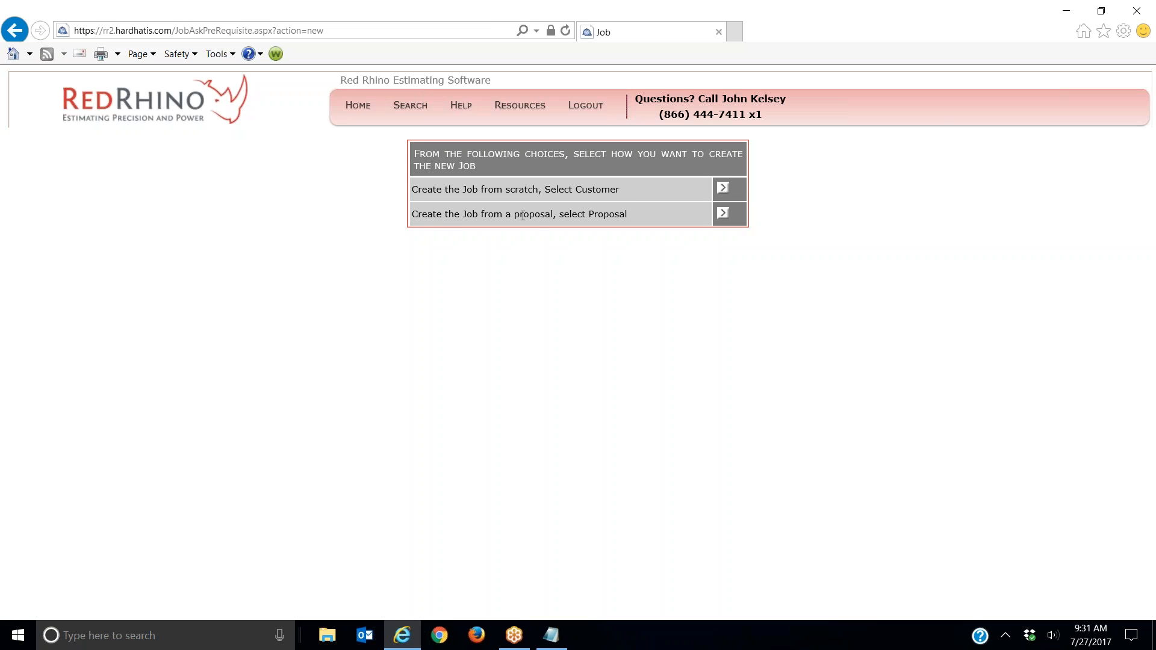
{"action": "left_click", "coordinate": [724, 215]}
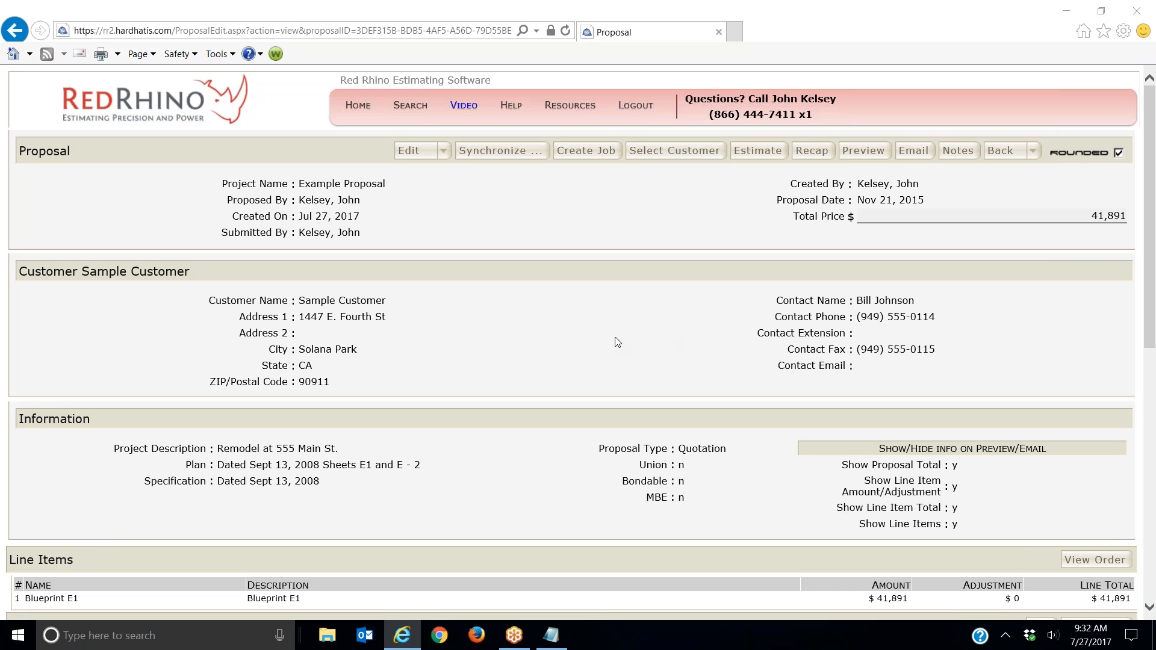
{"action": "left_click", "coordinate": [587, 151]}
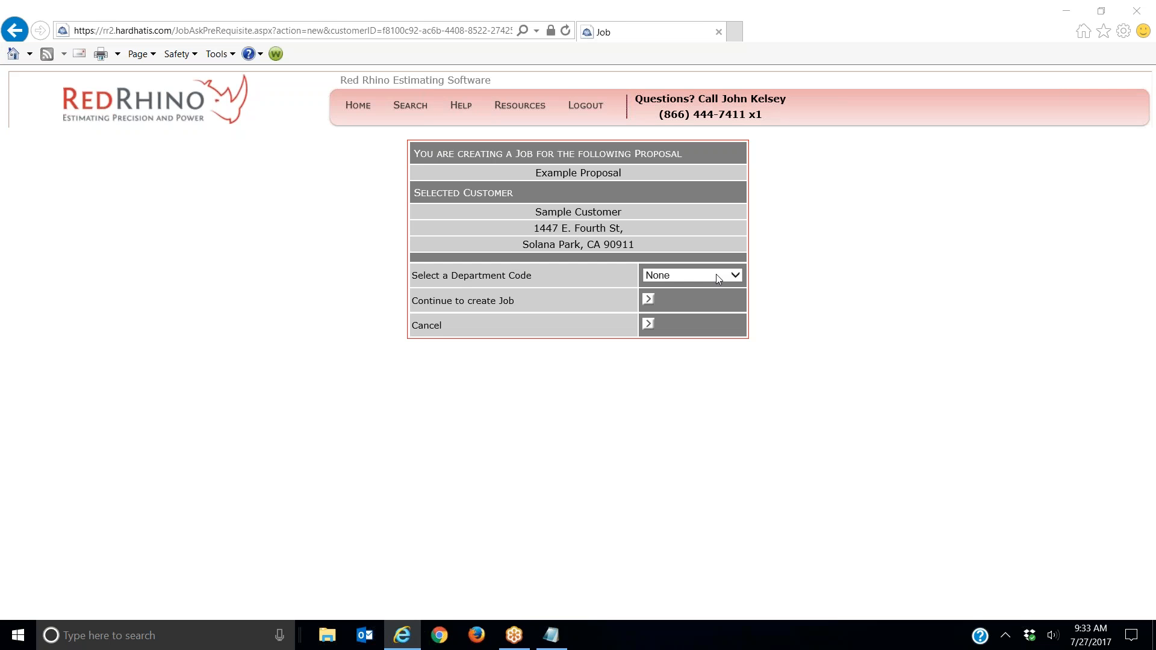
- Assign department code 200 : Construction to the new job and continue to its entry form
{"action": "left_click", "coordinate": [735, 274]}
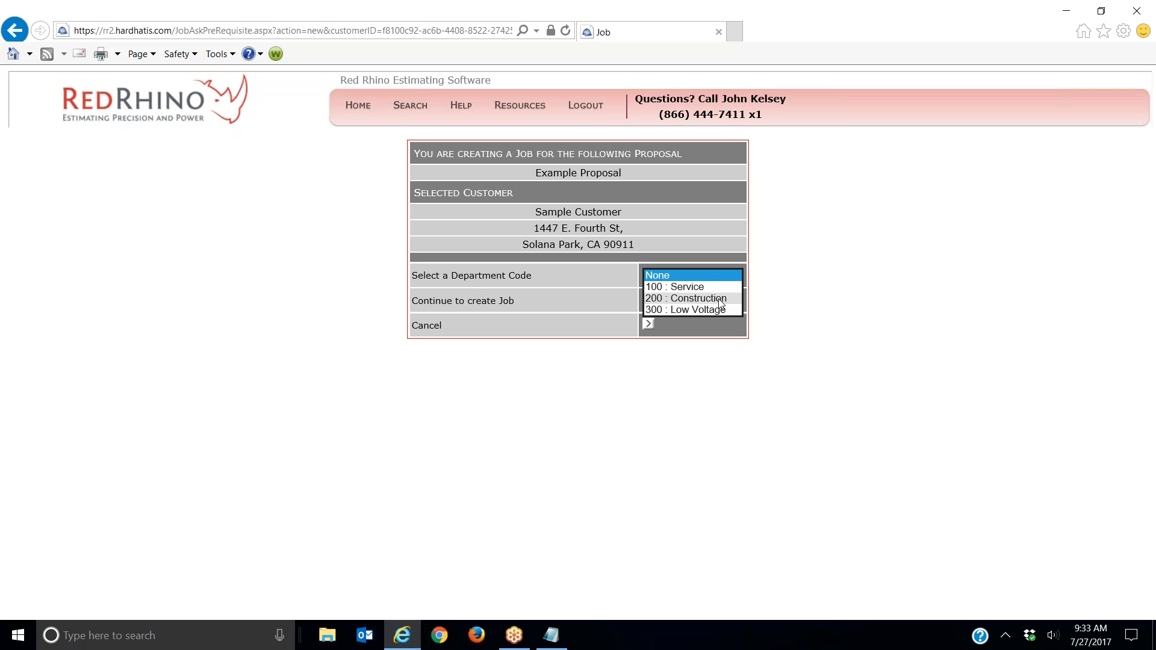
{"action": "left_click", "coordinate": [698, 298]}
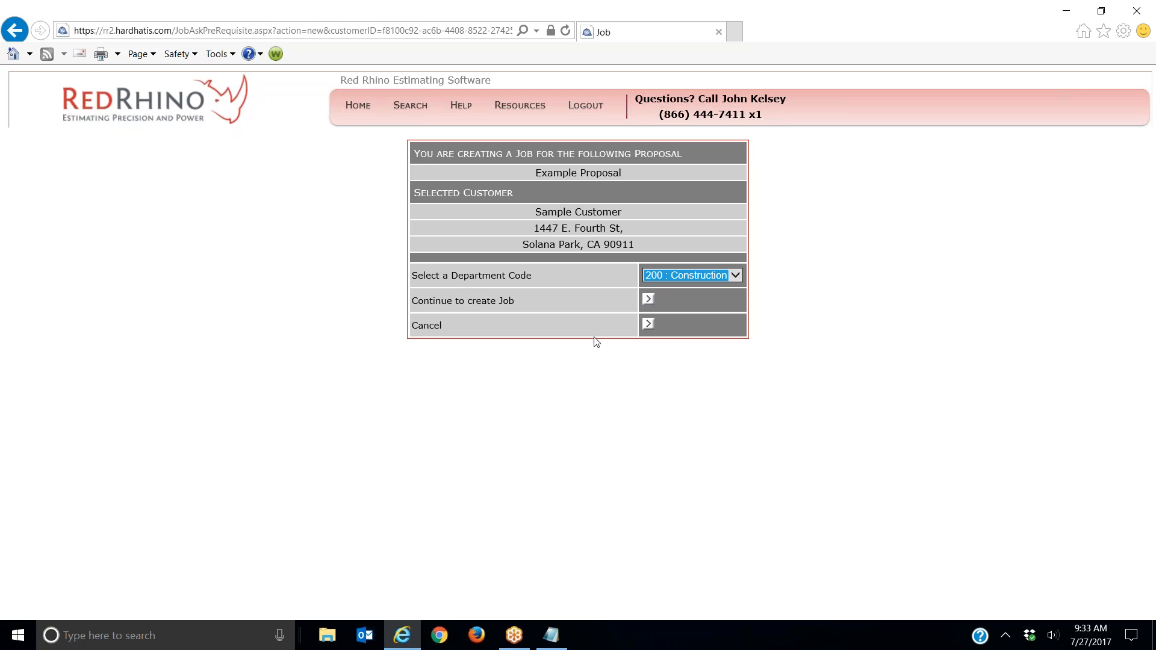
{"action": "left_click", "coordinate": [649, 300]}
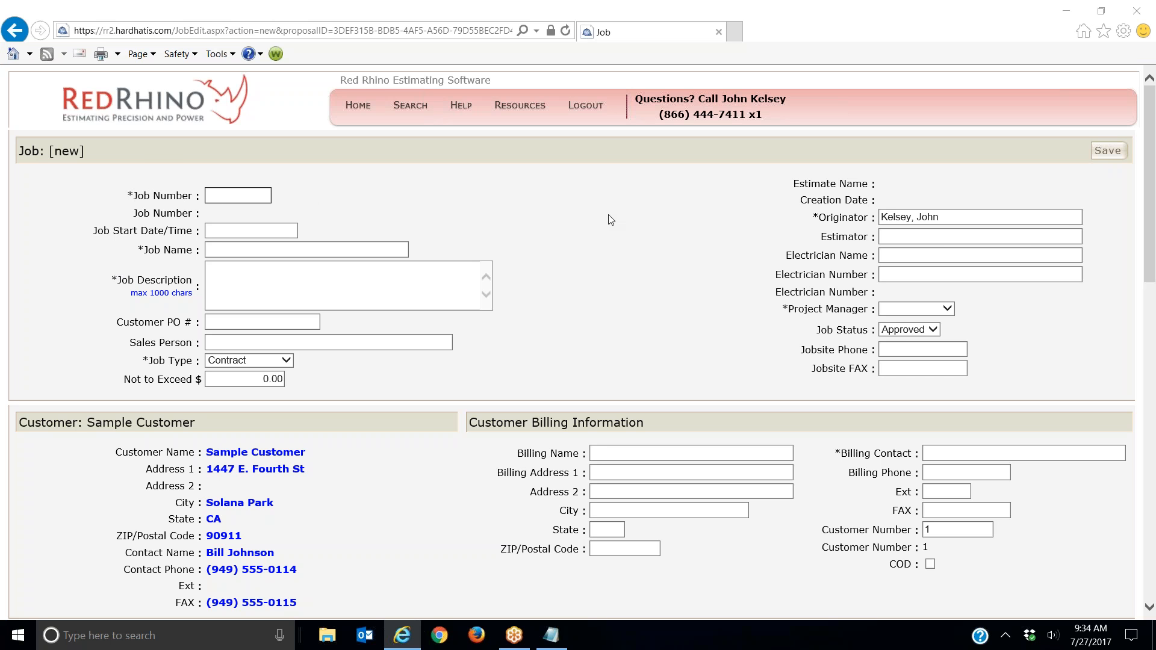
- Set the general material, fixture and switchgear vendors of the job to Generic Vendor
{"action": "scroll", "coordinate": [609, 219], "scroll_direction": "down", "scroll_amount": 3}
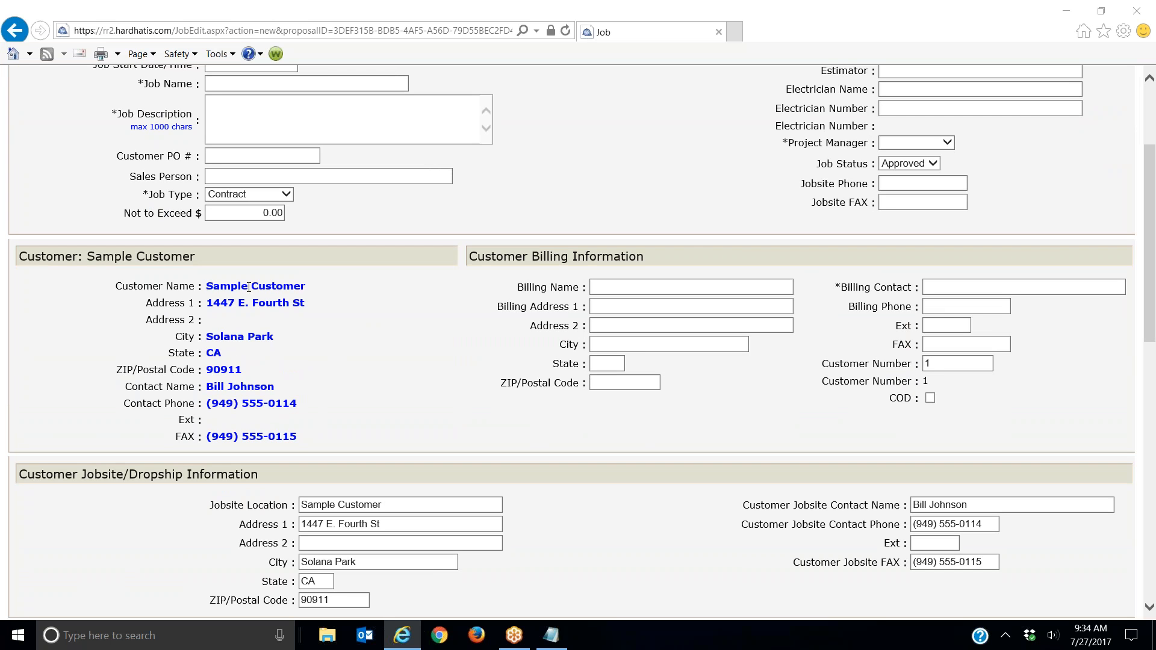
{"action": "scroll", "coordinate": [453, 323], "scroll_direction": "down", "scroll_amount": 3}
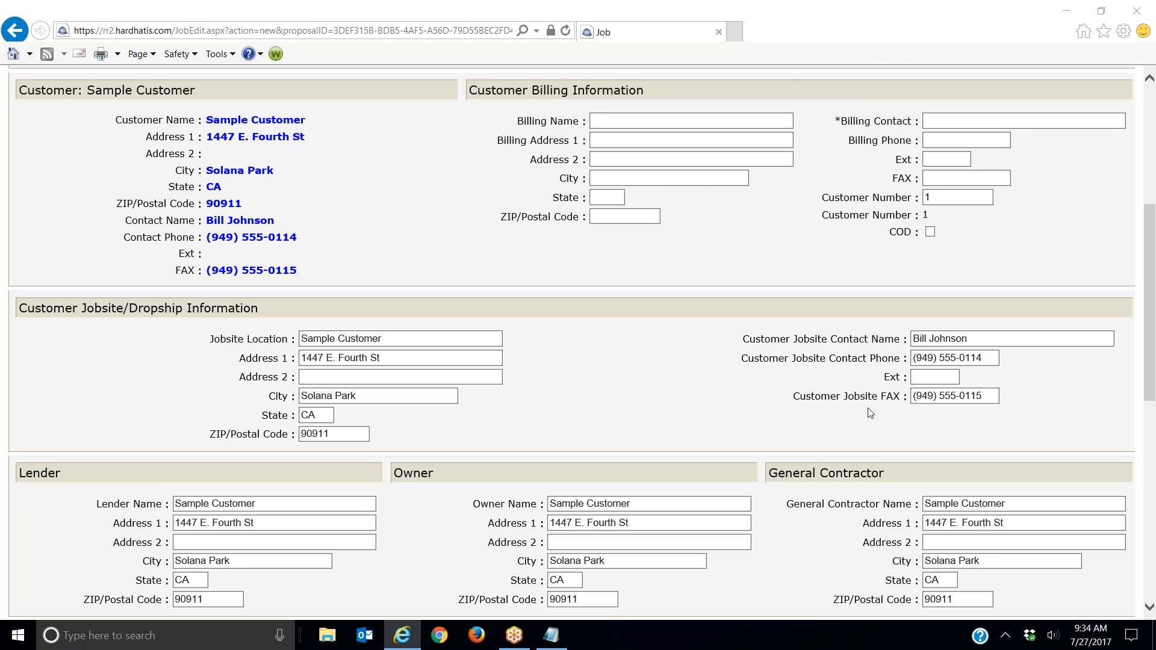
{"action": "scroll", "coordinate": [871, 413], "scroll_direction": "down", "scroll_amount": 3}
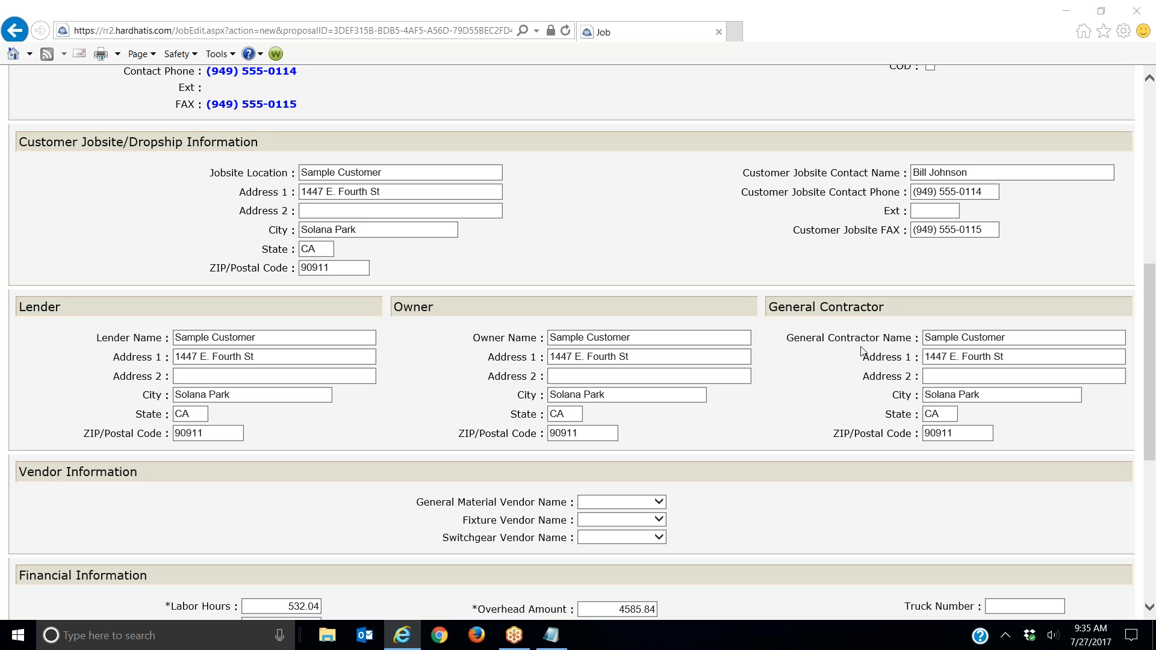
{"action": "scroll", "coordinate": [862, 350], "scroll_direction": "down", "scroll_amount": 3}
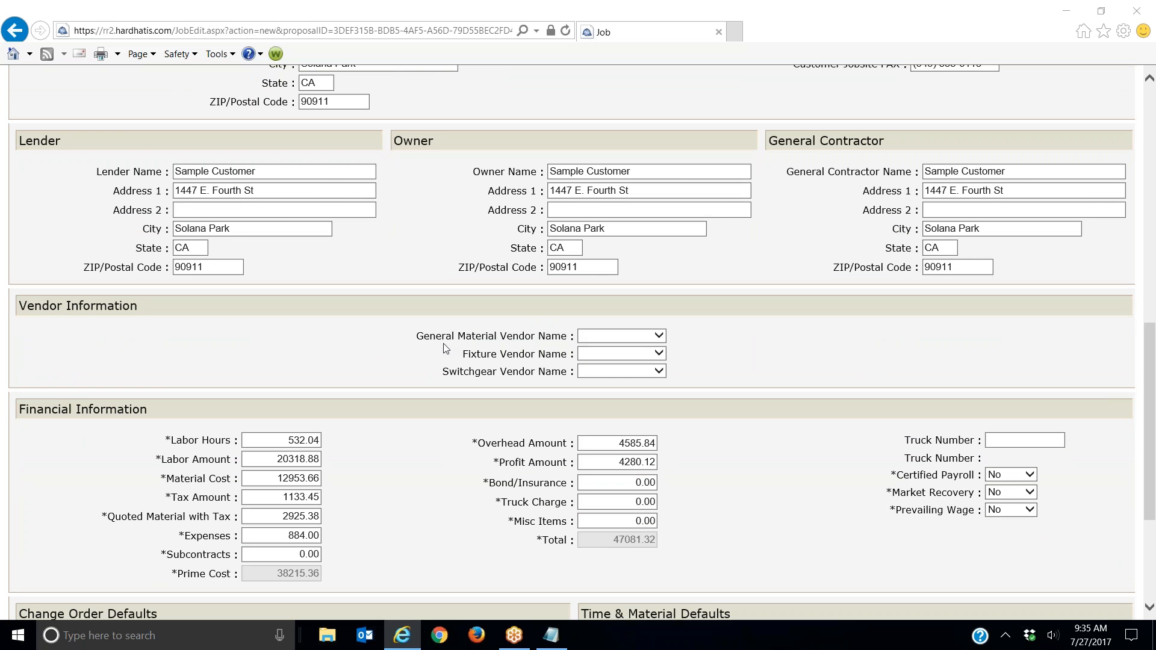
{"action": "left_click", "coordinate": [660, 338]}
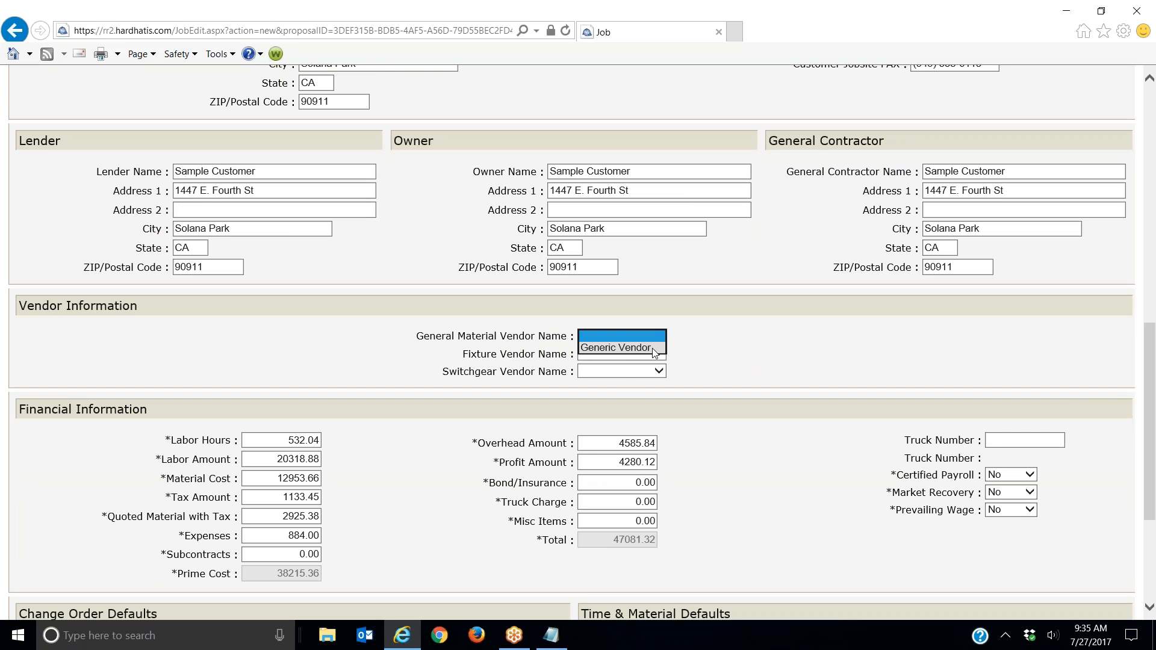
{"action": "left_click", "coordinate": [653, 349]}
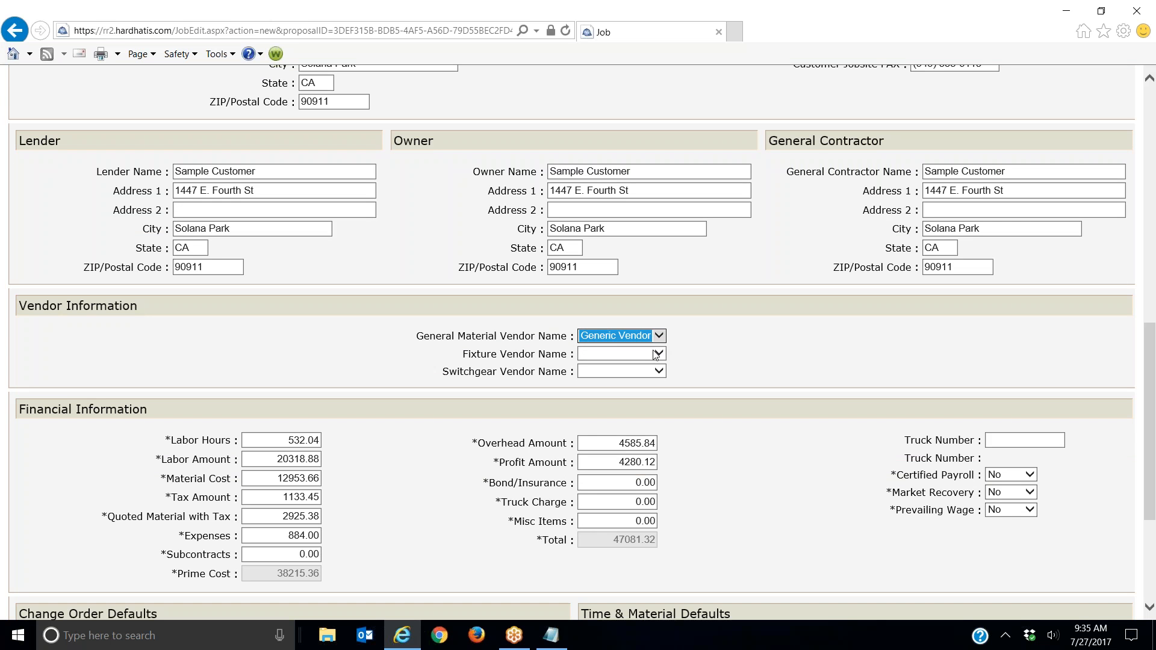
{"action": "left_click", "coordinate": [656, 356]}
{"action": "left_click", "coordinate": [653, 365]}
{"action": "left_click", "coordinate": [651, 371]}
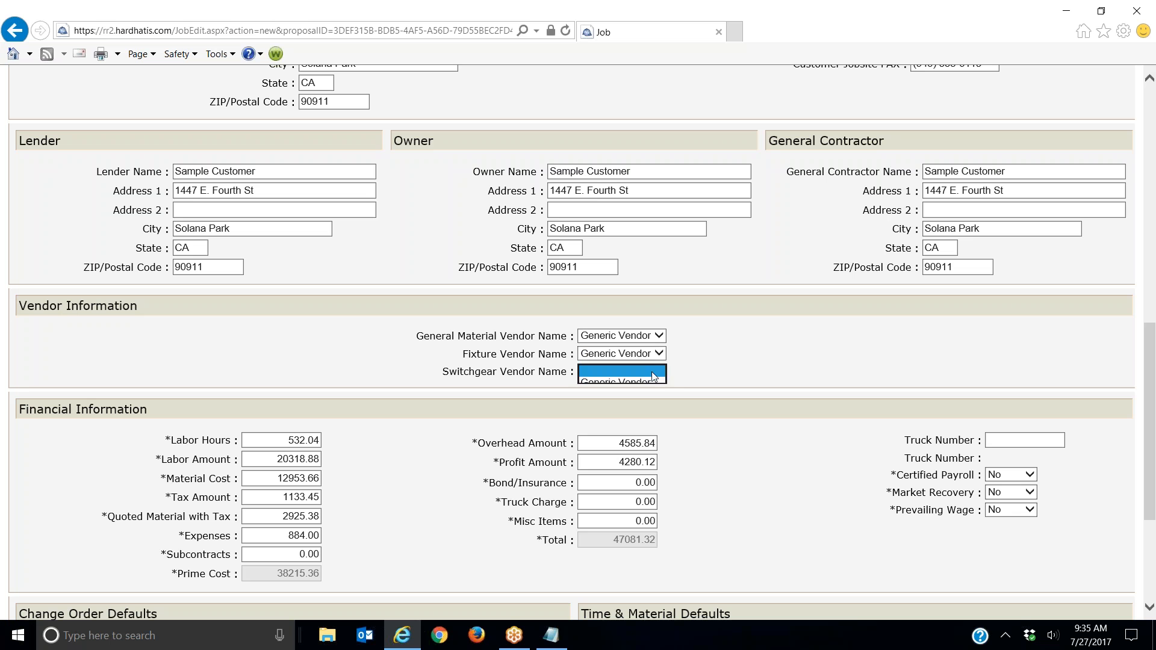
{"action": "left_click", "coordinate": [679, 380]}
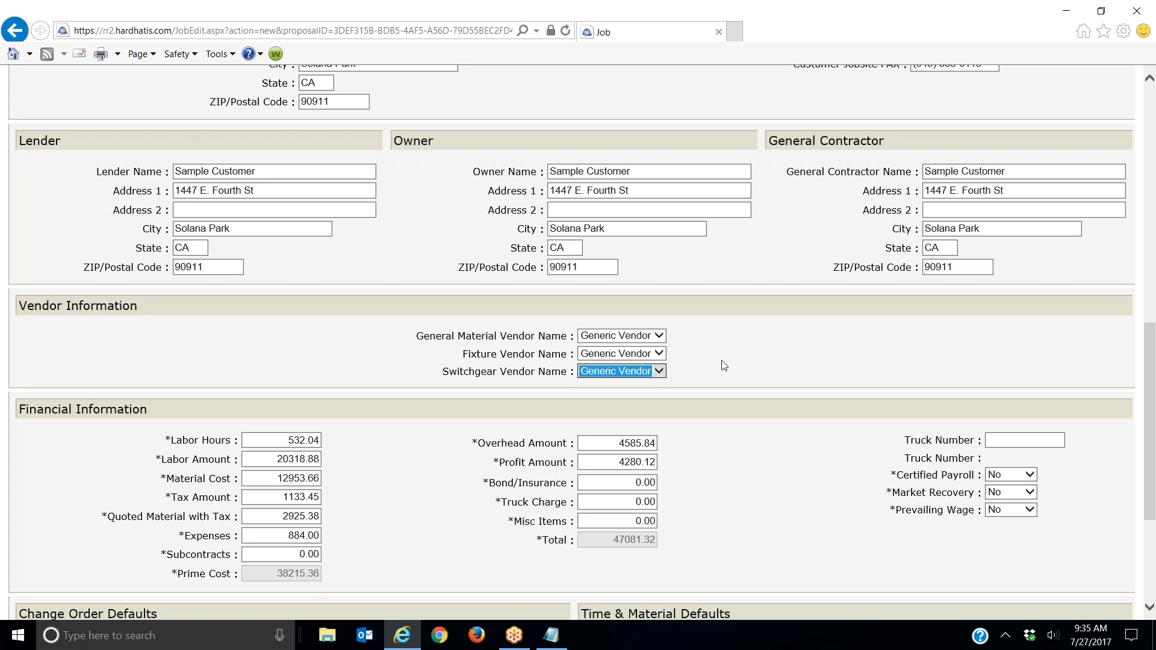
- Set the material price to Best Discount in both the Change Order Defaults and the Time & Material Defaults
{"action": "scroll", "coordinate": [752, 336], "scroll_direction": "down", "scroll_amount": 2}
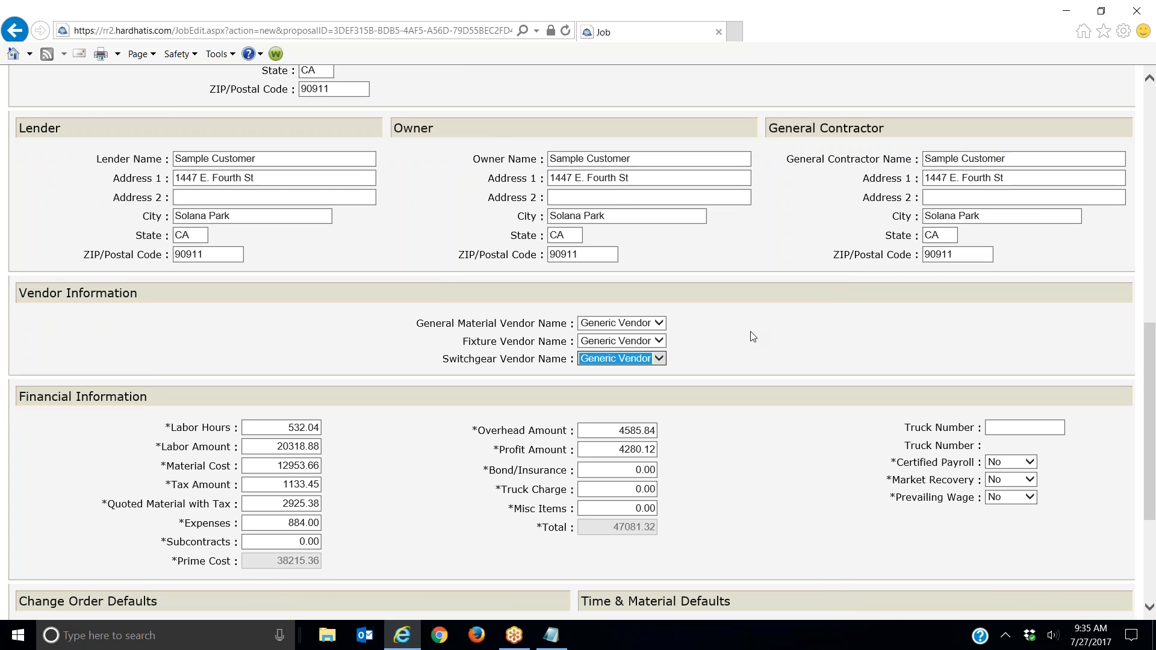
{"action": "scroll", "coordinate": [748, 336], "scroll_direction": "down", "scroll_amount": 3}
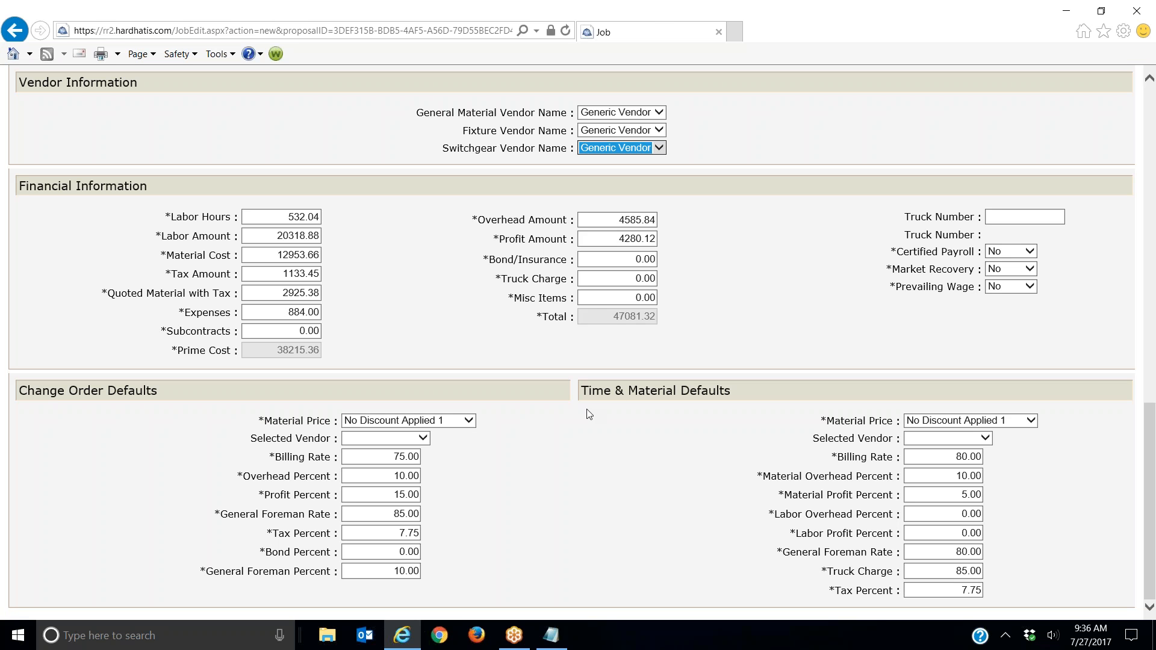
{"action": "left_click", "coordinate": [469, 422]}
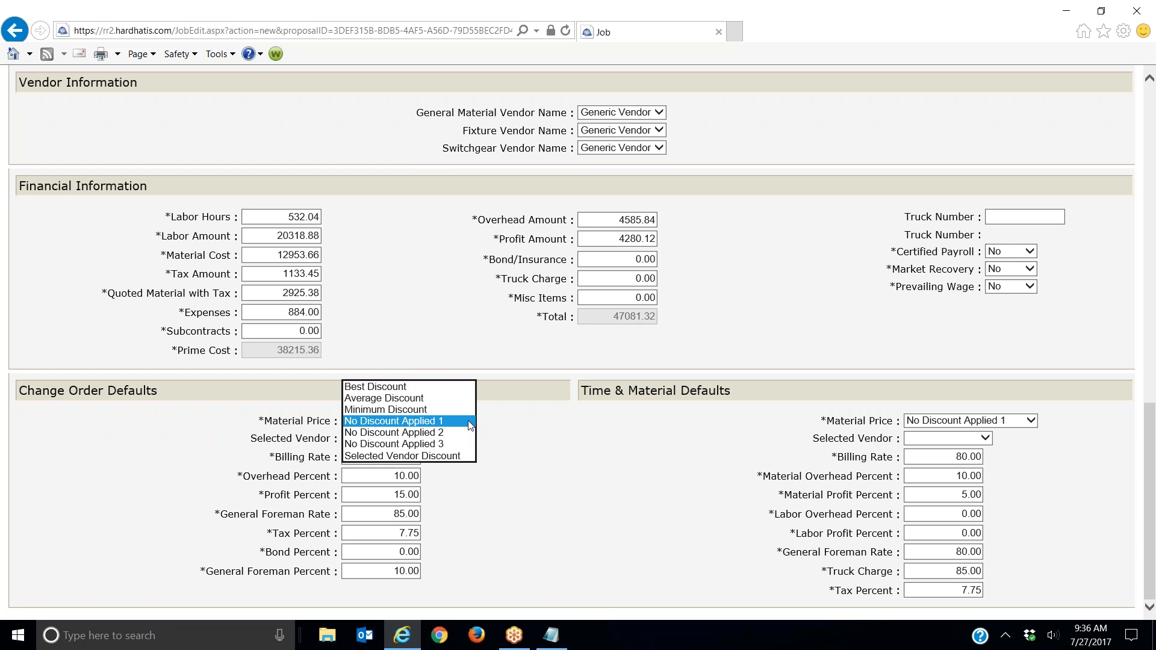
{"action": "left_click", "coordinate": [437, 389]}
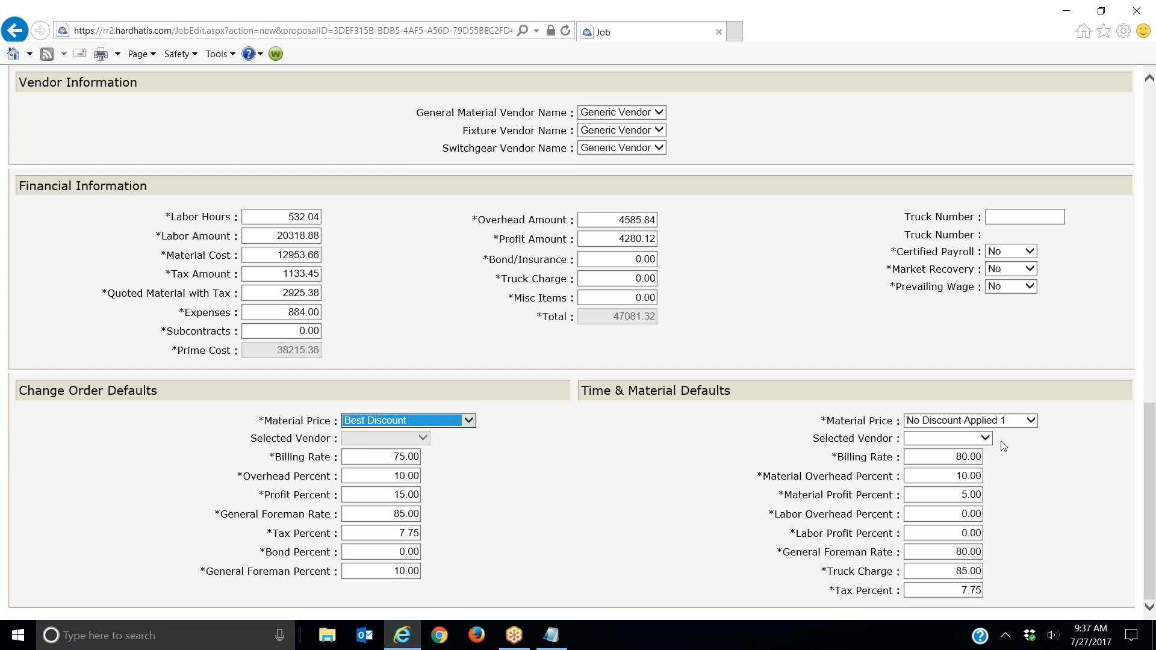
{"action": "left_click", "coordinate": [1023, 421]}
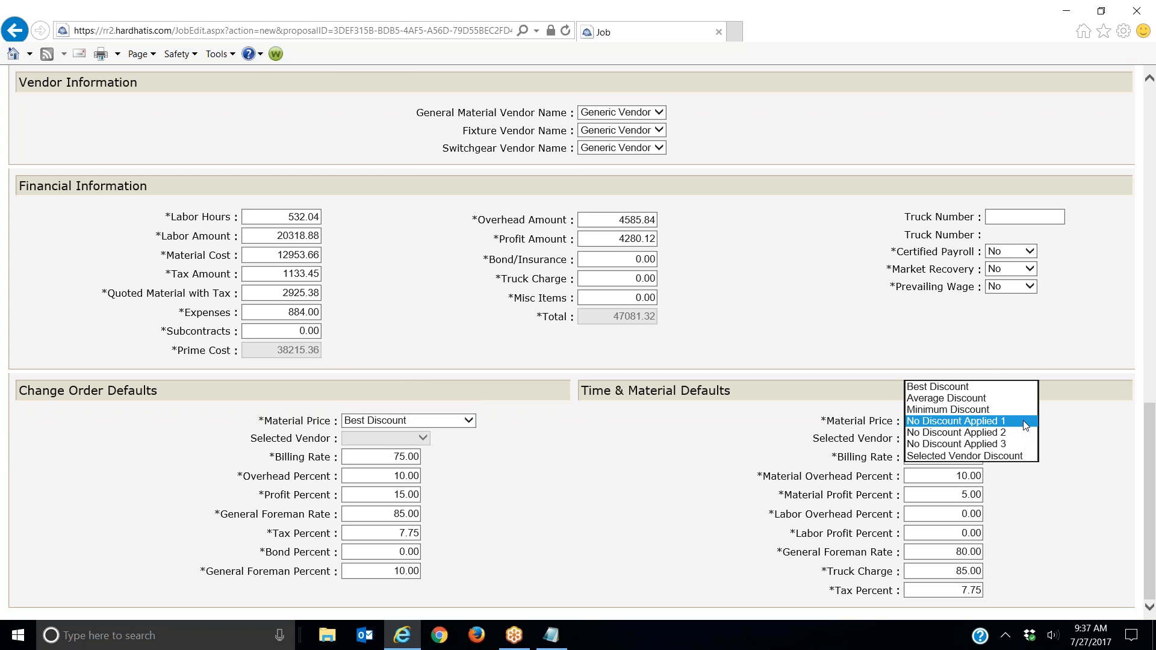
{"action": "left_click", "coordinate": [1004, 388]}
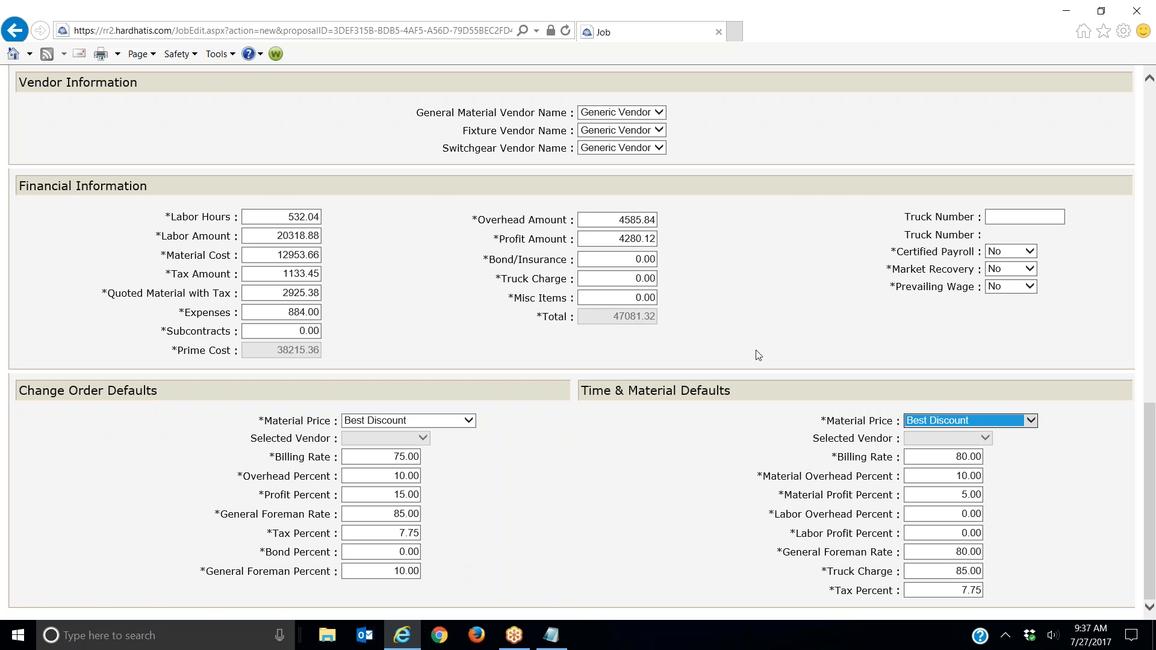
- Choose Contract as the job type, select the project manager and set the job status to Approved
{"action": "scroll", "coordinate": [1003, 335], "scroll_direction": "up", "scroll_amount": 15}
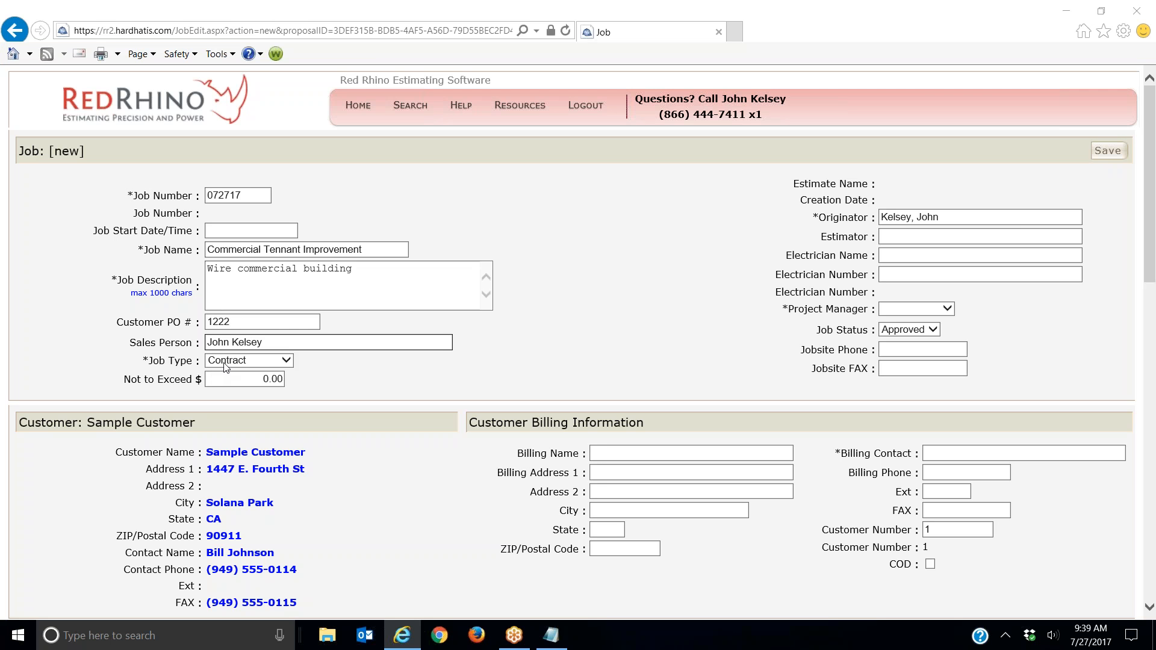
{"action": "left_click", "coordinate": [287, 365]}
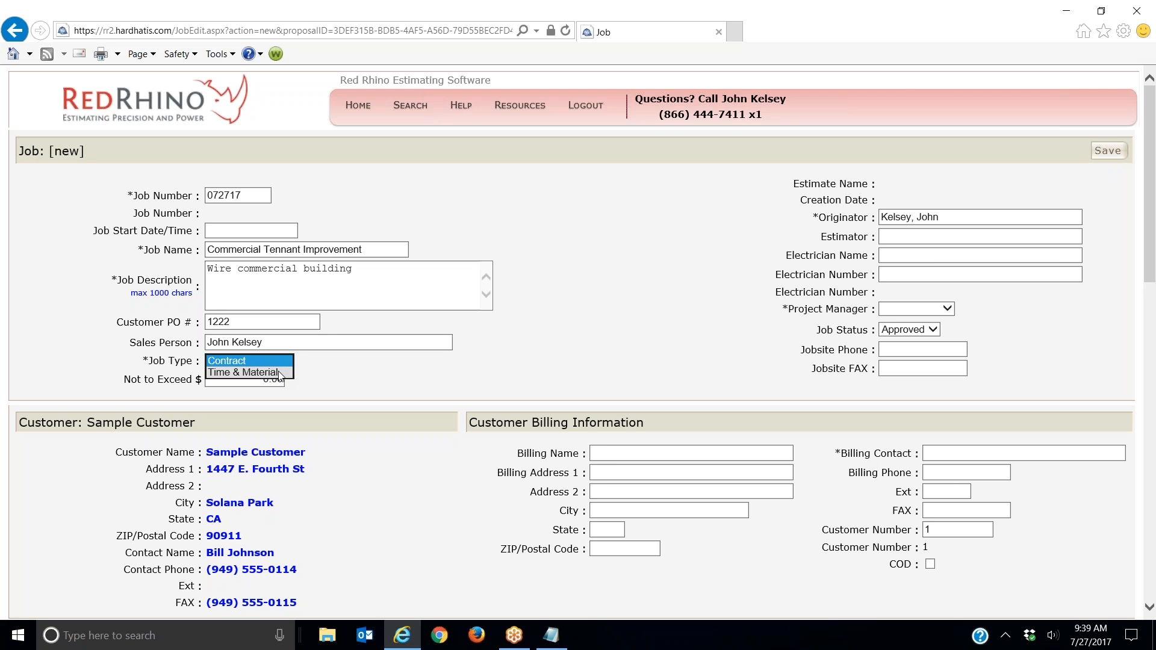
{"action": "left_click", "coordinate": [277, 360]}
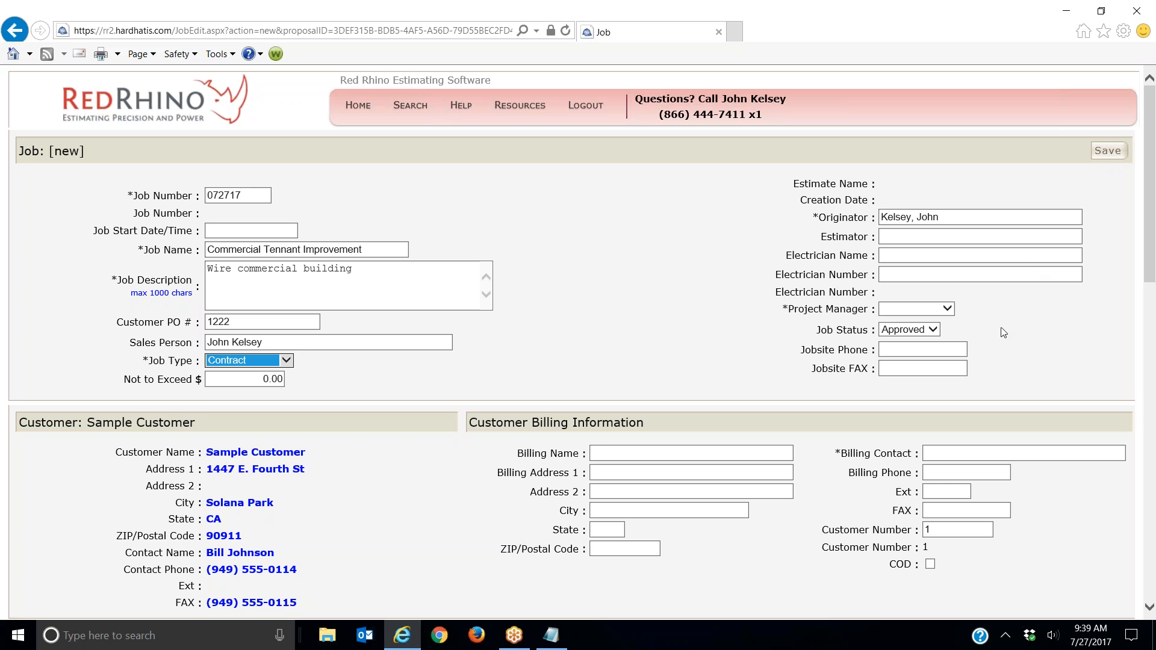
{"action": "left_click", "coordinate": [949, 311]}
{"action": "left_click", "coordinate": [927, 322]}
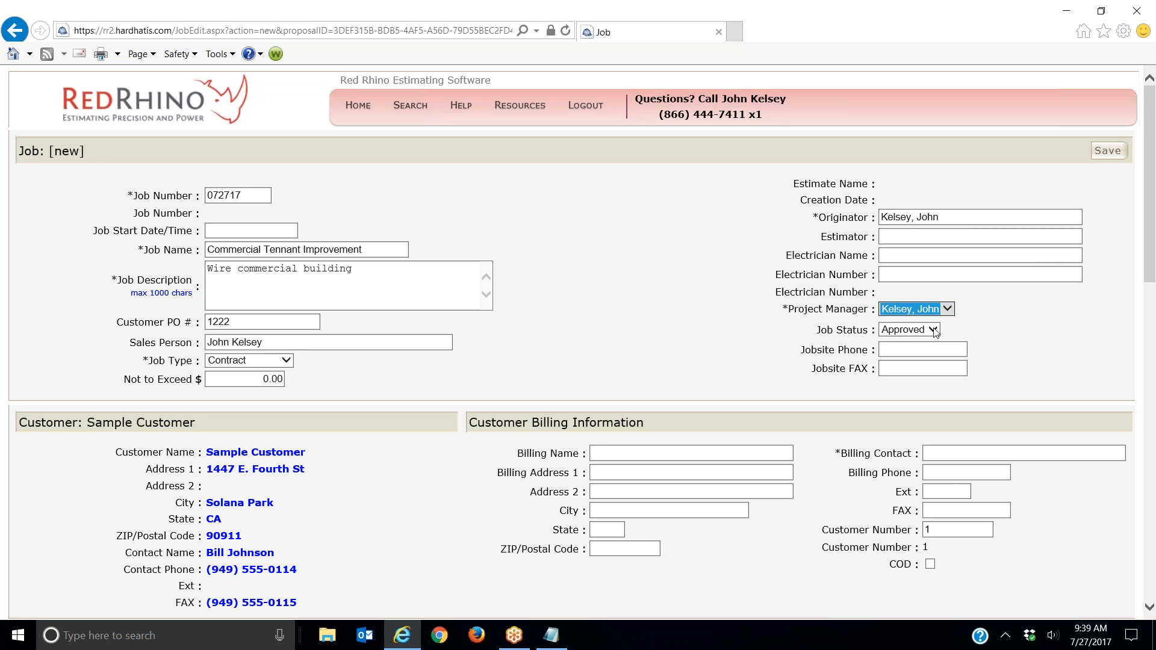
{"action": "left_click", "coordinate": [933, 330]}
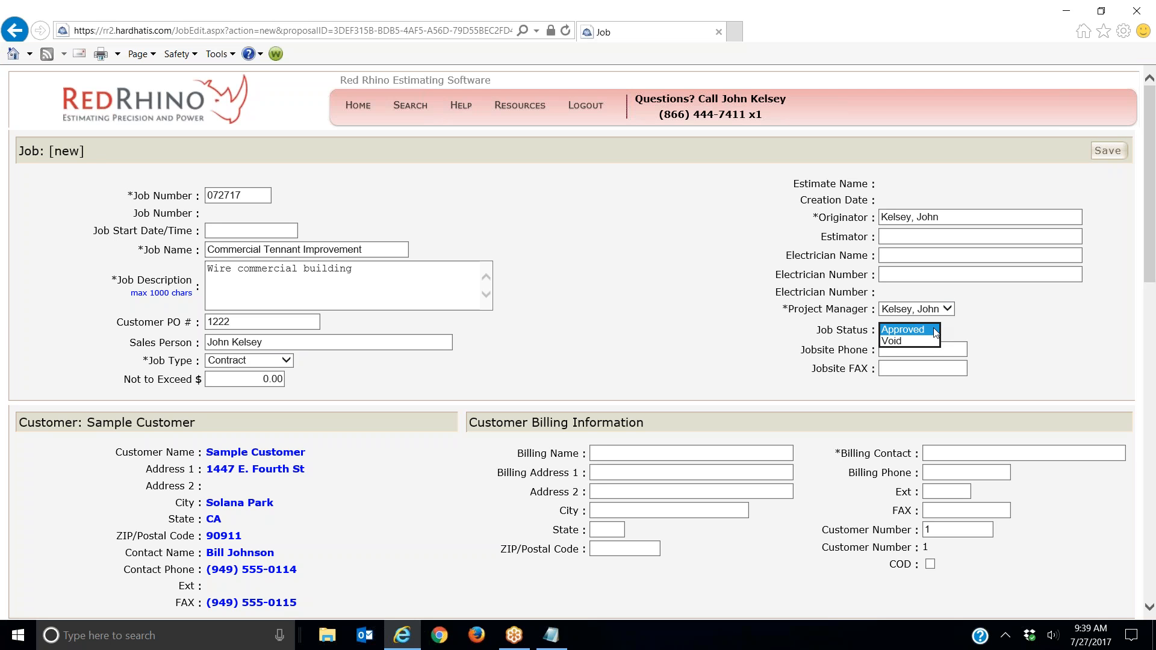
{"action": "left_click", "coordinate": [935, 332]}
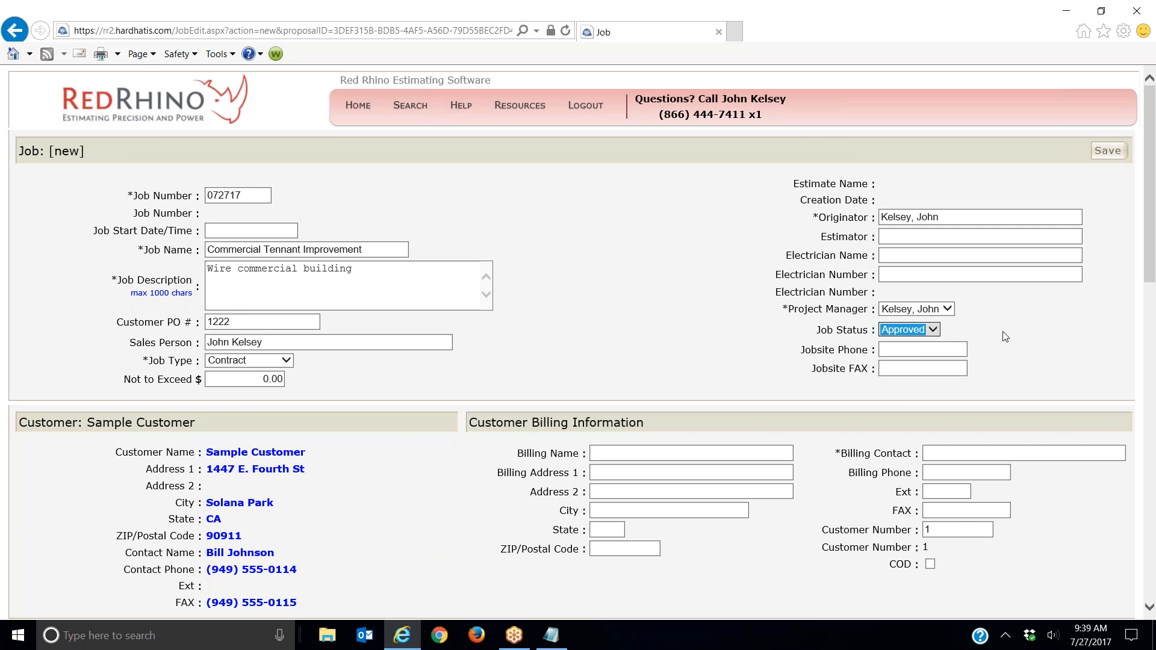
- Examine the job form's billing, jobsite, lender, owner, contractor, vendor and financial sections, the Certified Payroll options and the pricing defaults
{"action": "scroll", "coordinate": [1006, 336], "scroll_direction": "down", "scroll_amount": 3}
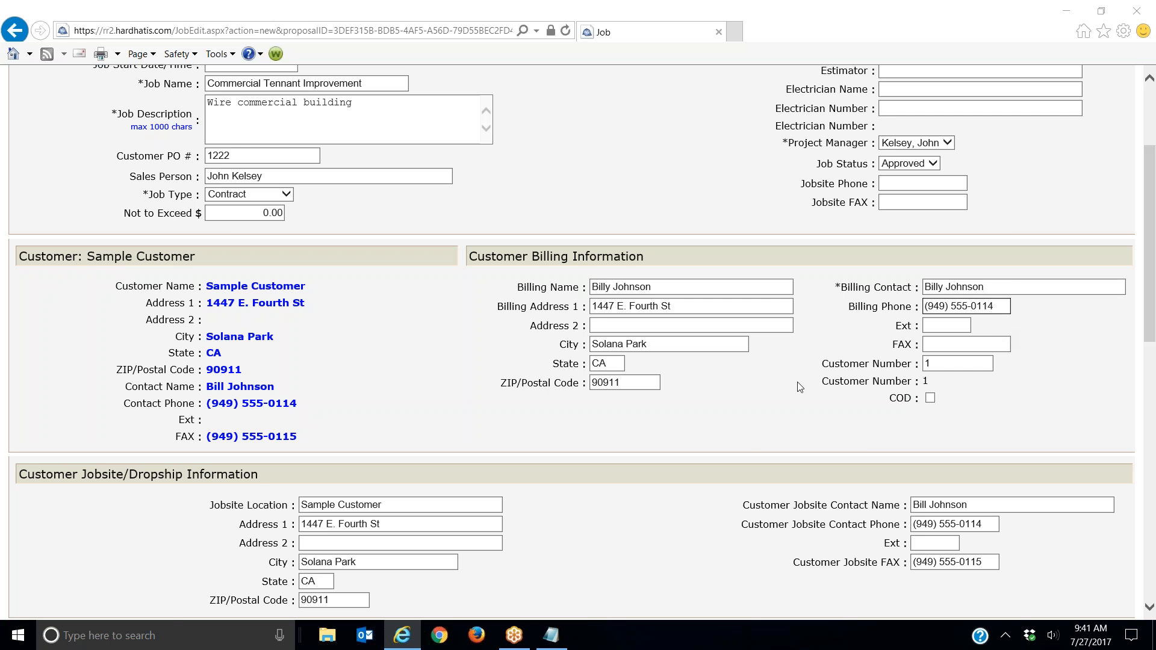
{"action": "scroll", "coordinate": [788, 389], "scroll_direction": "down", "scroll_amount": 2}
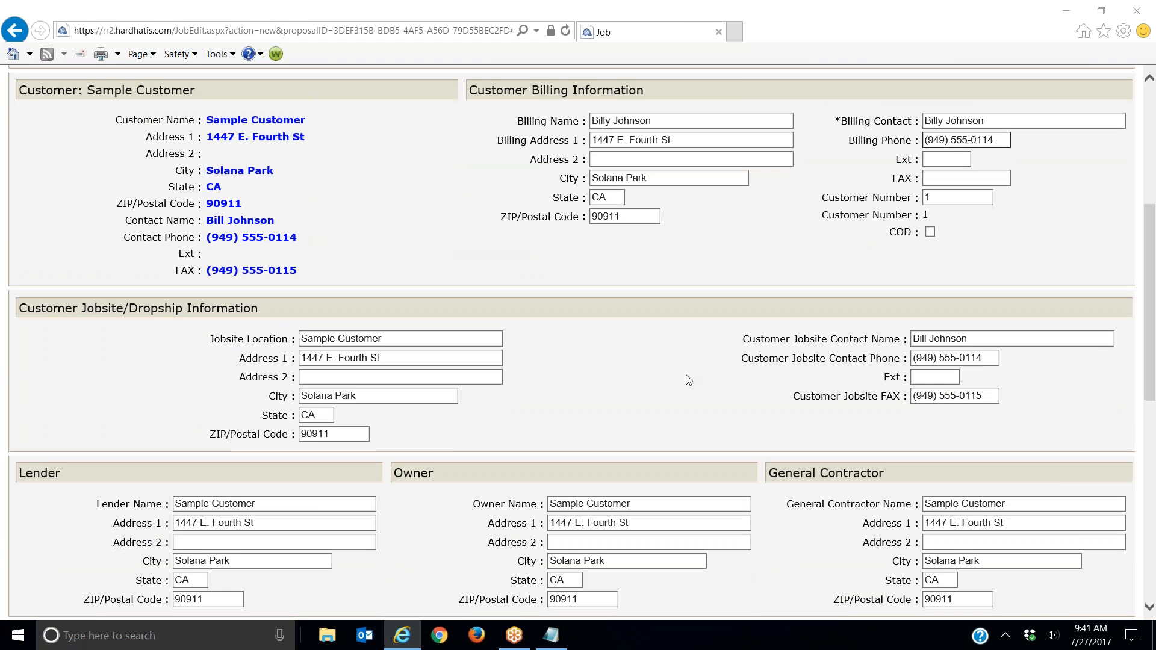
{"action": "scroll", "coordinate": [662, 364], "scroll_direction": "down", "scroll_amount": 1}
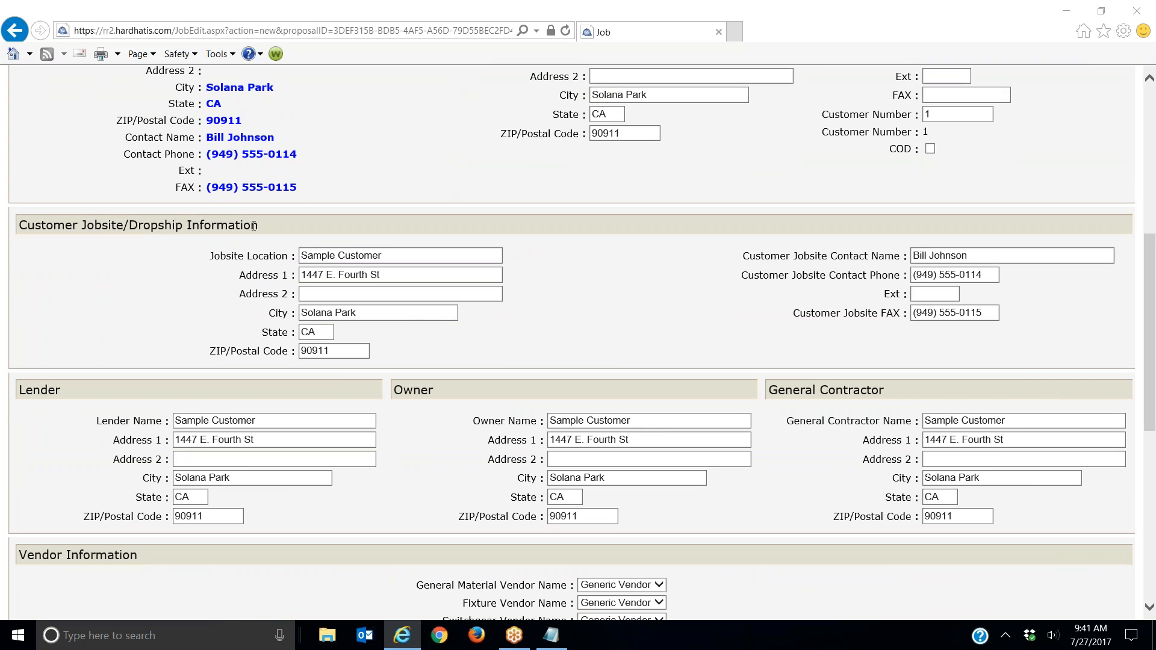
{"action": "scroll", "coordinate": [655, 294], "scroll_direction": "down", "scroll_amount": 3}
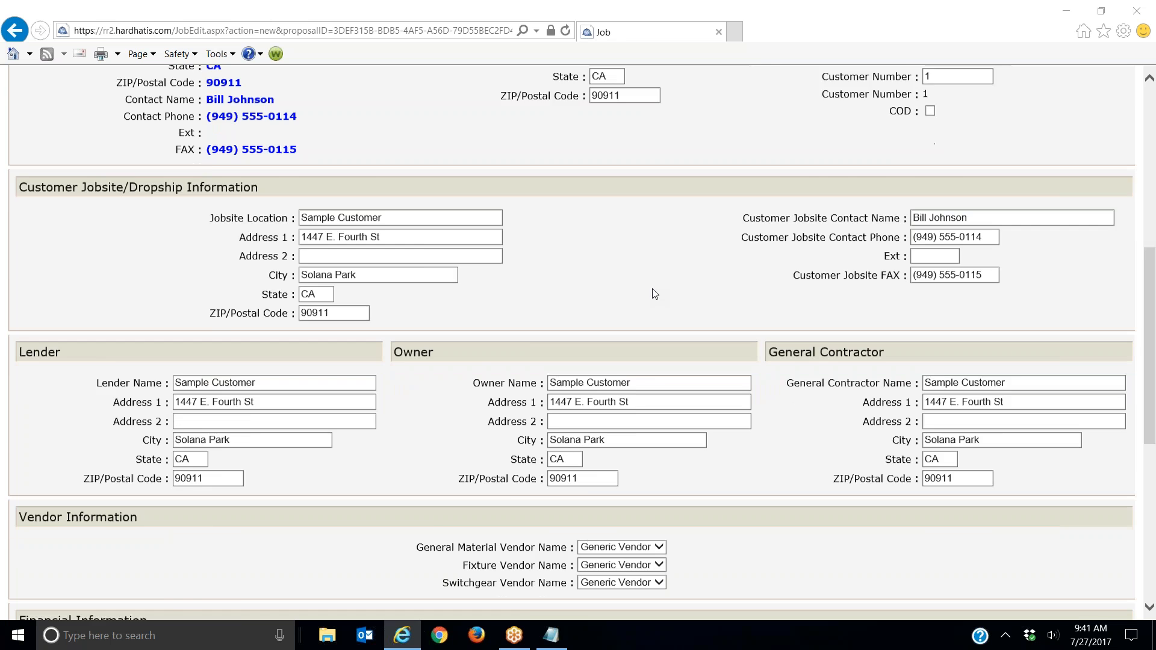
{"action": "scroll", "coordinate": [654, 293], "scroll_direction": "down", "scroll_amount": 1}
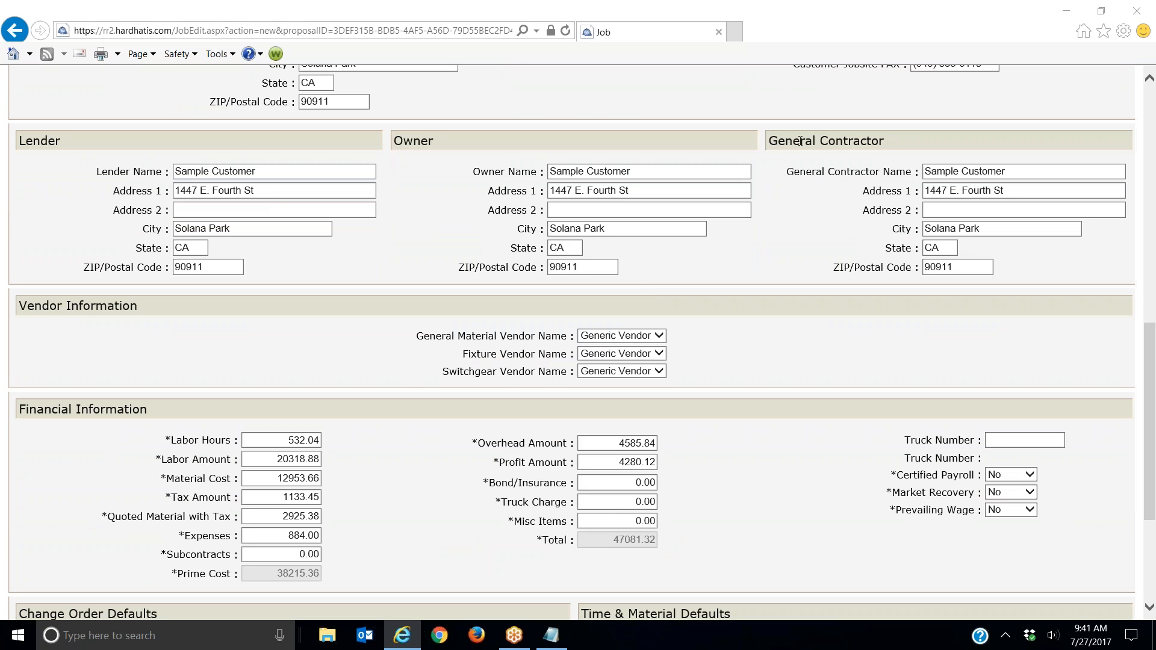
{"action": "scroll", "coordinate": [800, 145], "scroll_direction": "down", "scroll_amount": 1}
{"action": "scroll", "coordinate": [803, 190], "scroll_direction": "up", "scroll_amount": 1}
{"action": "left_click", "coordinate": [1030, 477]}
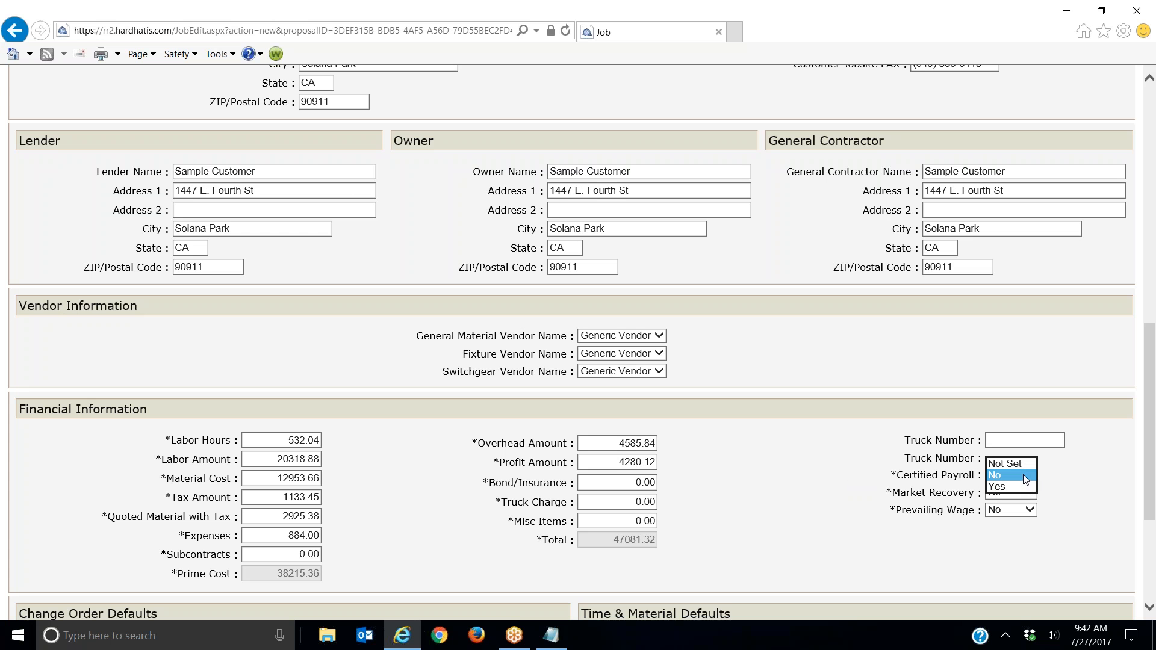
{"action": "left_click", "coordinate": [857, 478]}
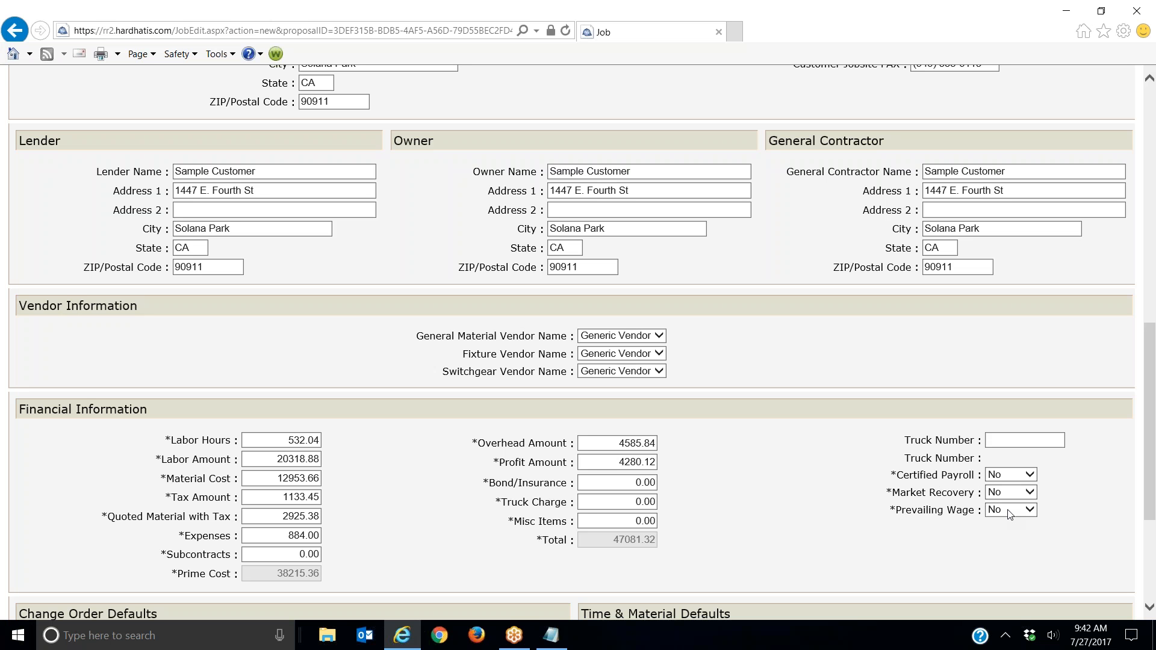
{"action": "scroll", "coordinate": [776, 528], "scroll_direction": "down", "scroll_amount": 2}
{"action": "scroll", "coordinate": [777, 528], "scroll_direction": "down", "scroll_amount": 3}
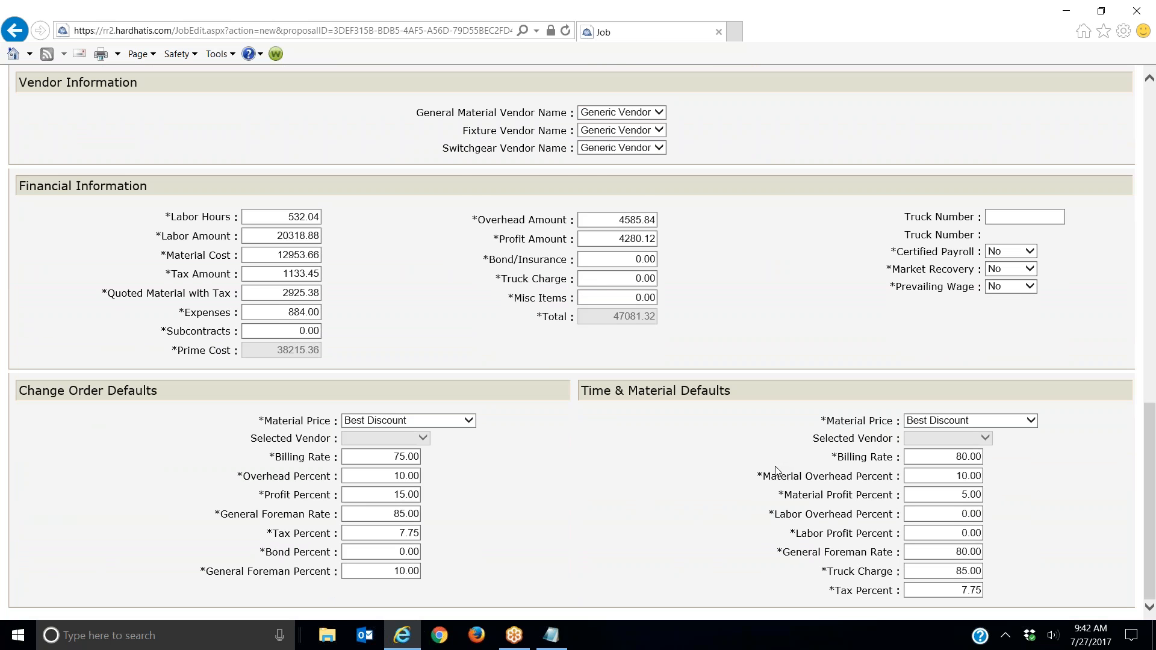
- Save the new job and review its saved record from the job details through to the pricing defaults
{"action": "scroll", "coordinate": [756, 448], "scroll_direction": "up", "scroll_amount": 15}
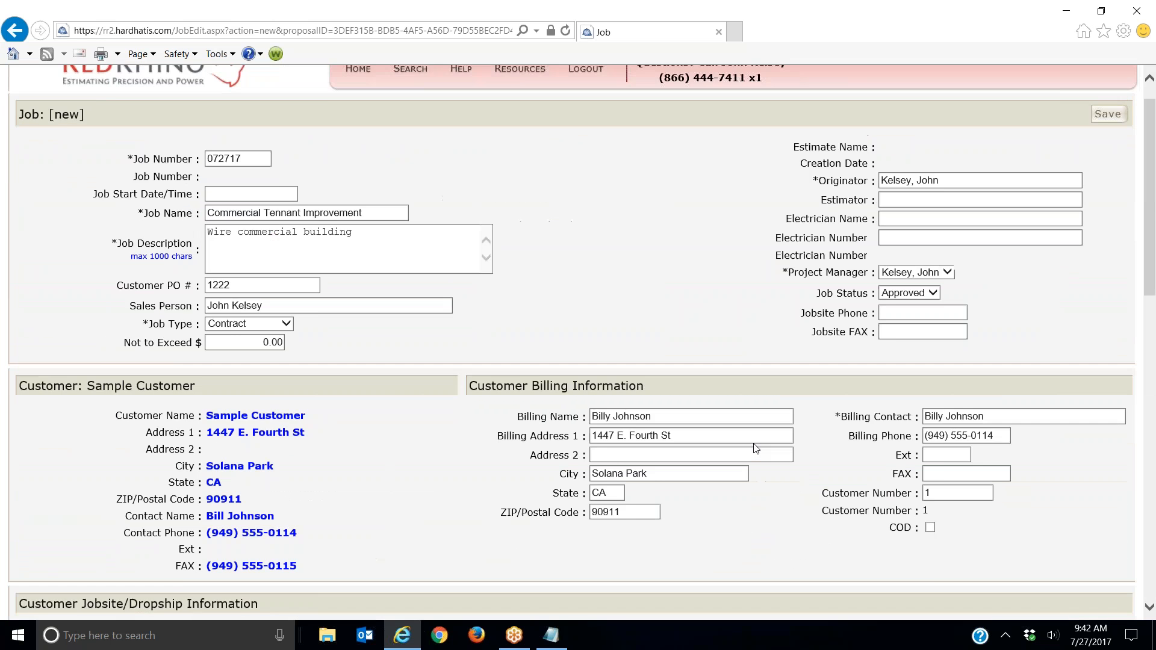
{"action": "left_click", "coordinate": [1037, 28]}
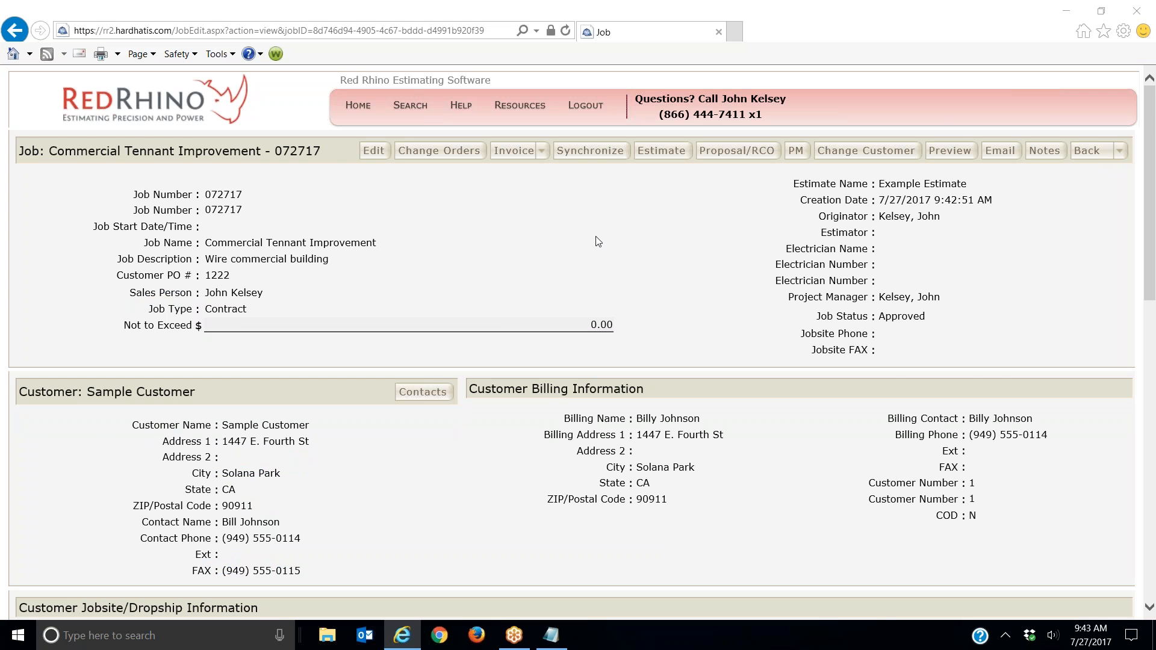
{"action": "scroll", "coordinate": [598, 242], "scroll_direction": "down", "scroll_amount": 7}
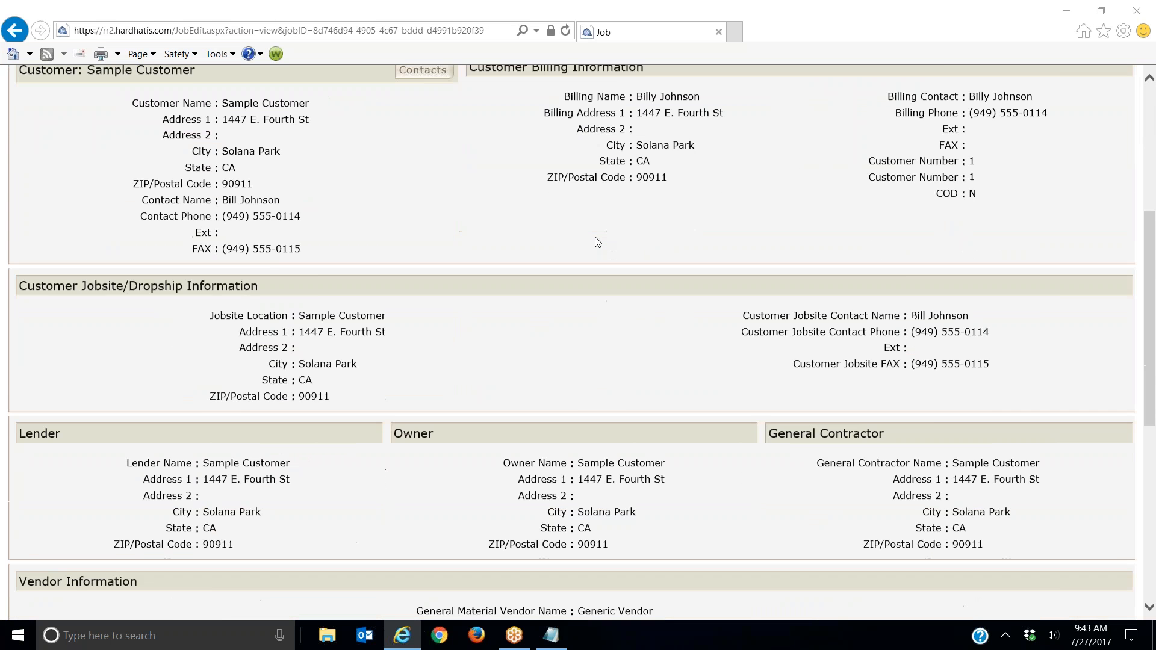
{"action": "scroll", "coordinate": [598, 242], "scroll_direction": "down", "scroll_amount": 6}
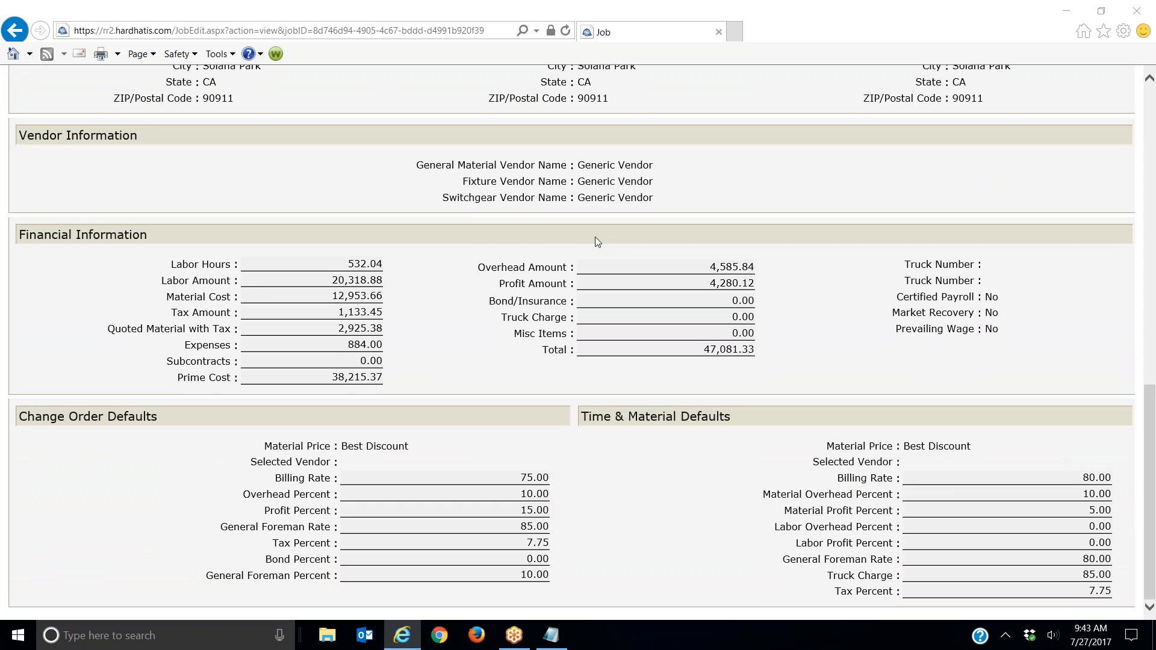
{"action": "scroll", "coordinate": [595, 238], "scroll_direction": "up", "scroll_amount": 13}
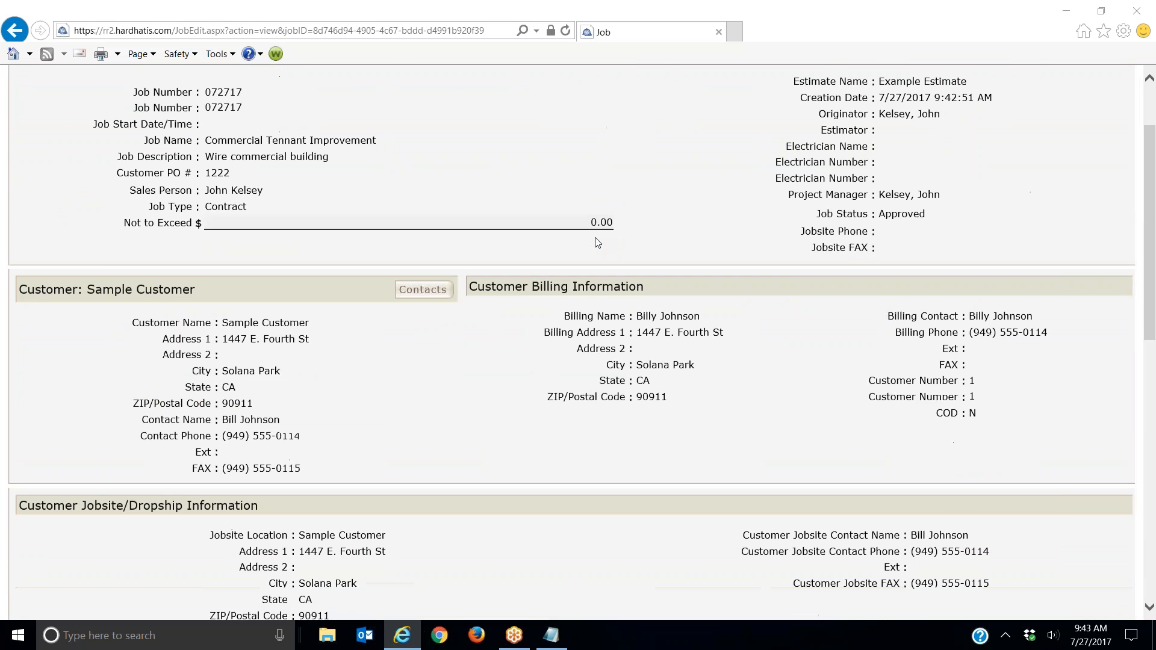